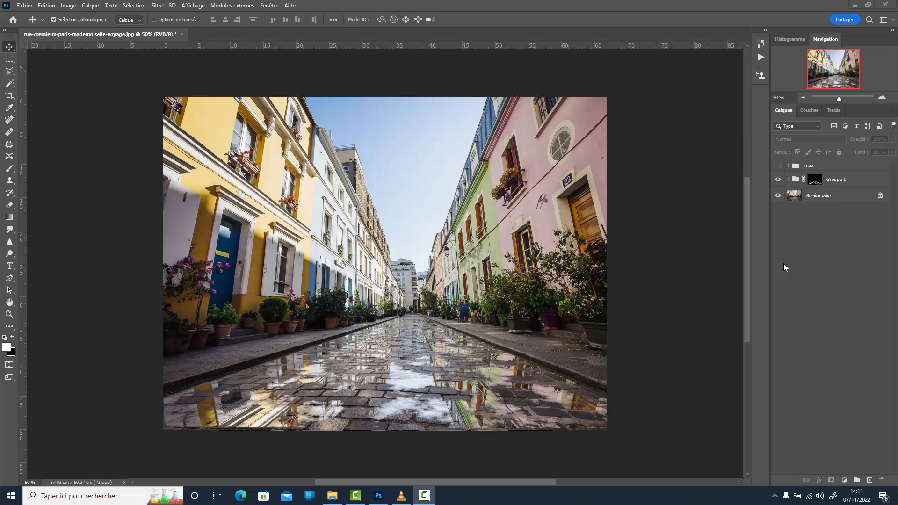
# Toggle the visibility of Groupe 1 to compare the street with and without the puddle reflections.
pyautogui.click(778, 182)
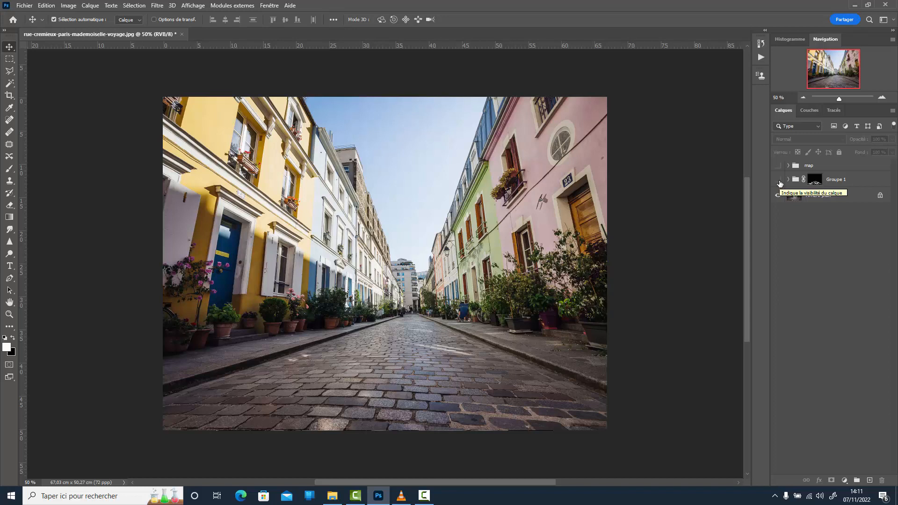
pyautogui.click(778, 181)
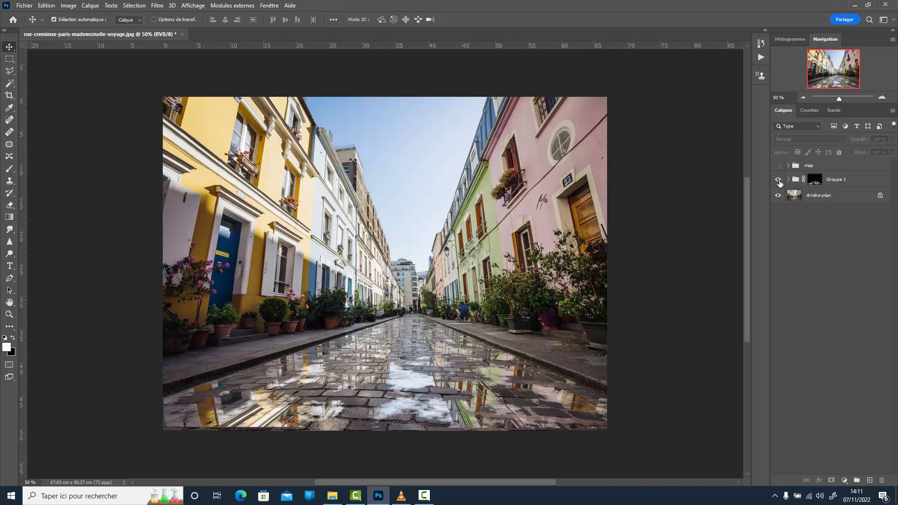
pyautogui.click(779, 182)
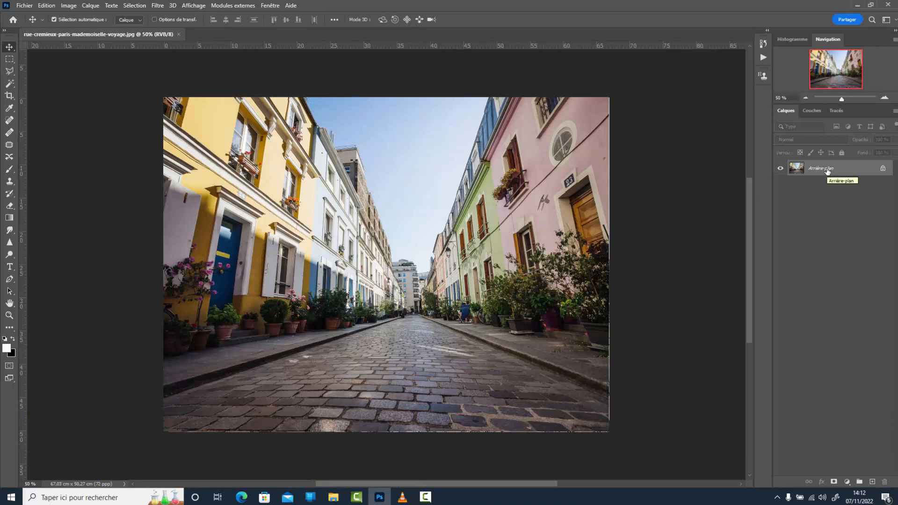
# Add an empty layer and define a Vanishing Point plane over the cobbled street, extended past the image's lower edge.
pyautogui.click(872, 482)
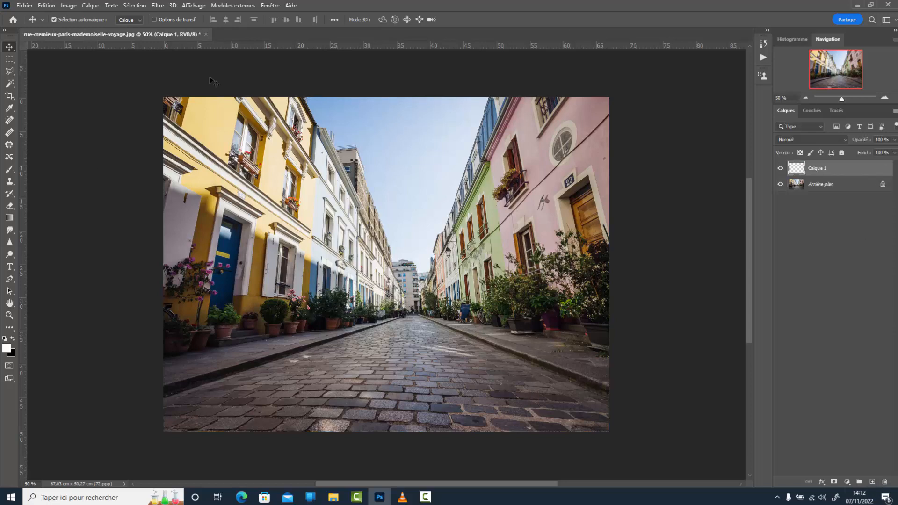
pyautogui.click(157, 6)
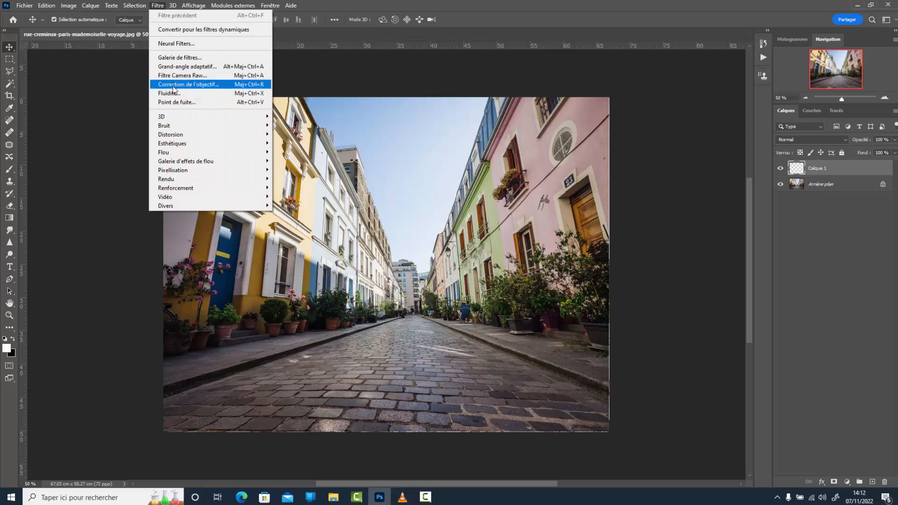
pyautogui.click(177, 102)
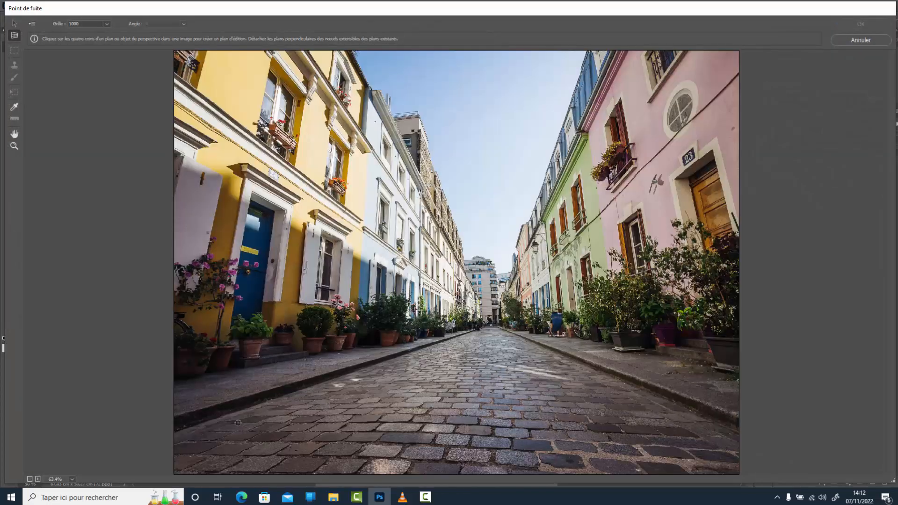
pyautogui.click(176, 430)
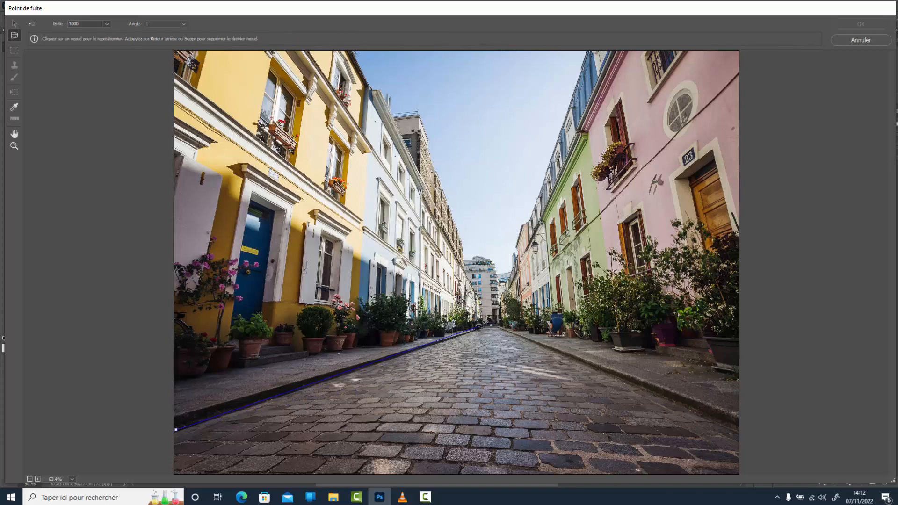
pyautogui.click(481, 329)
pyautogui.click(507, 330)
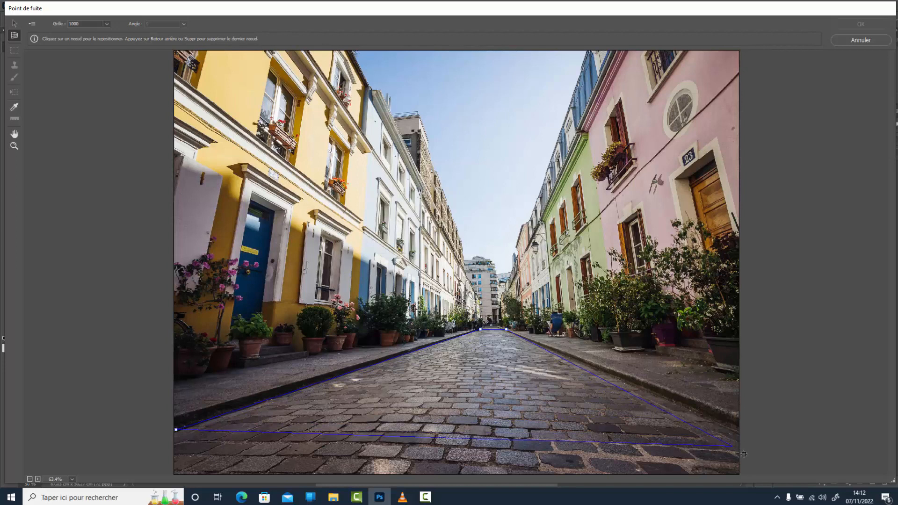
pyautogui.click(758, 439)
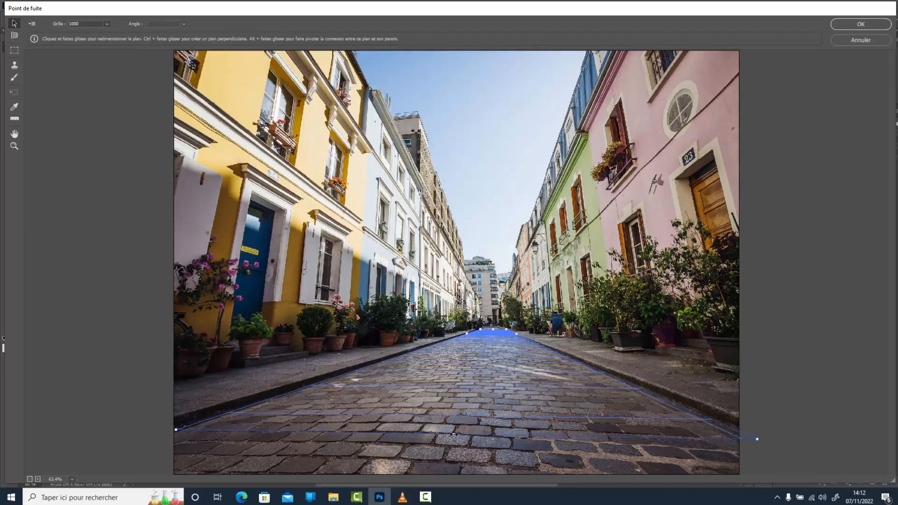
pyautogui.moveTo(450, 435); pyautogui.dragTo(433, 495)
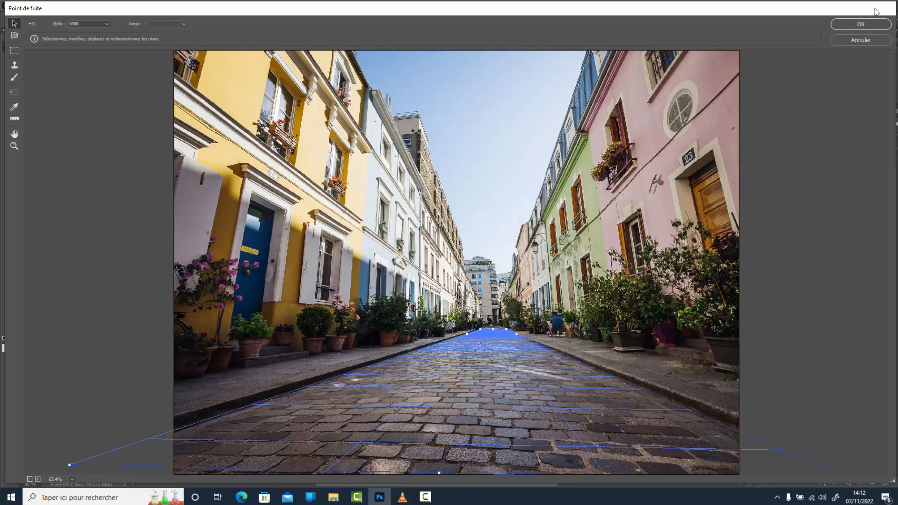
pyautogui.click(860, 25)
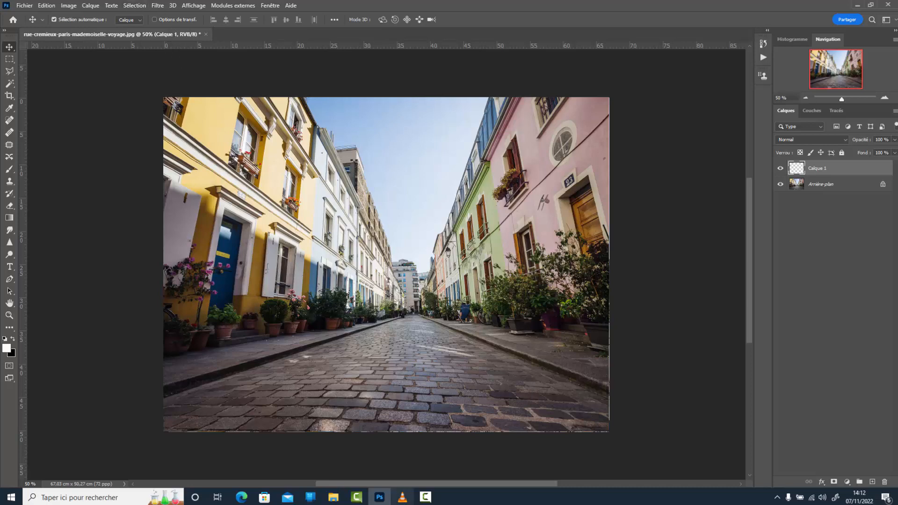
# Open GraphicsCrate-Puddle_Map_Asphalt_3-4000x4000 from the maps folder in Photoshop and copy the entire image.
pyautogui.moveTo(403, 498)
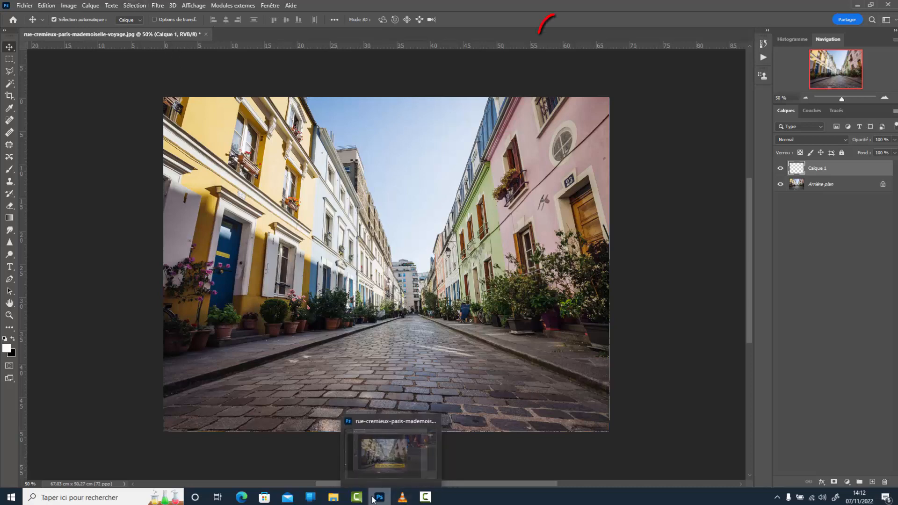
pyautogui.click(333, 499)
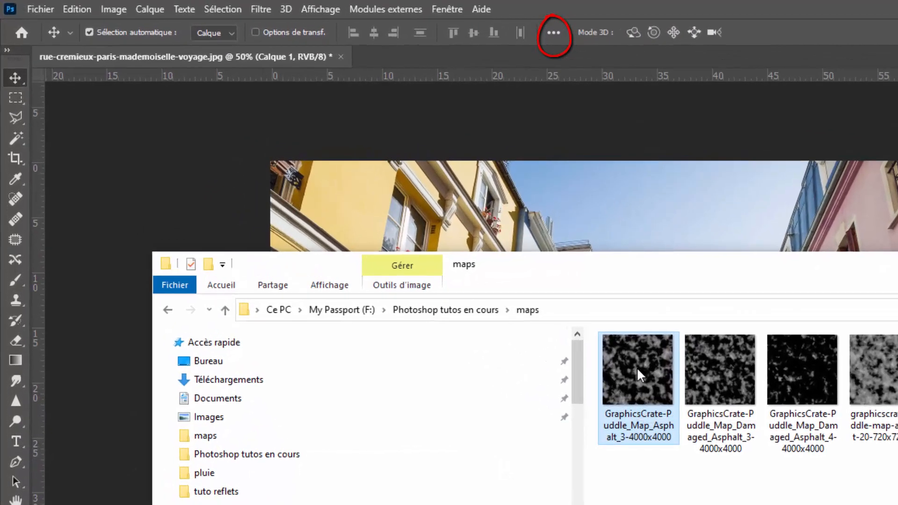
pyautogui.moveTo(409, 232); pyautogui.dragTo(385, 67)
pyautogui.moveTo(600, 101); pyautogui.dragTo(525, 47)
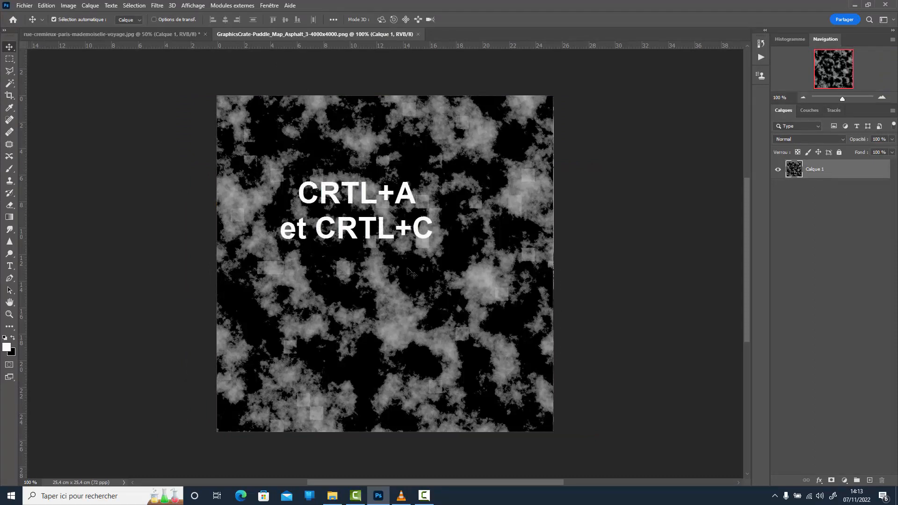
pyautogui.hotkey('ctrl', 'a')
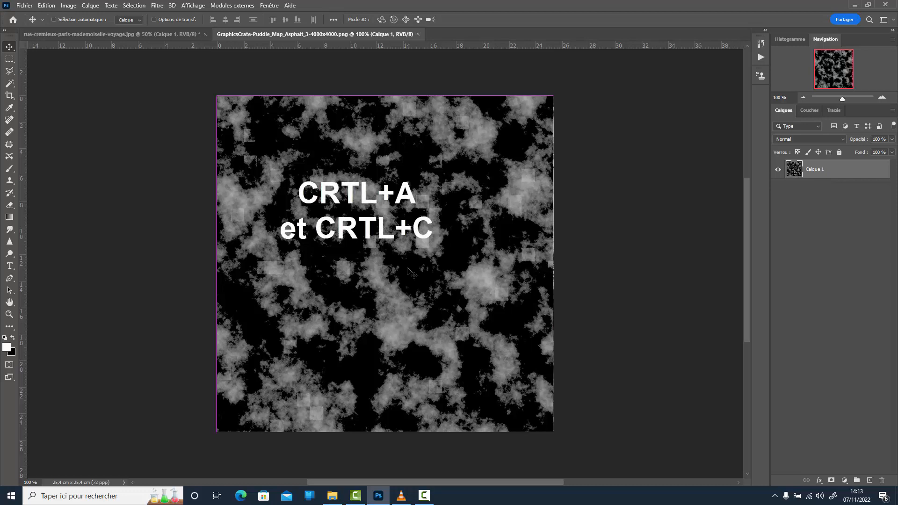
pyautogui.hotkey('ctrl', 'c')
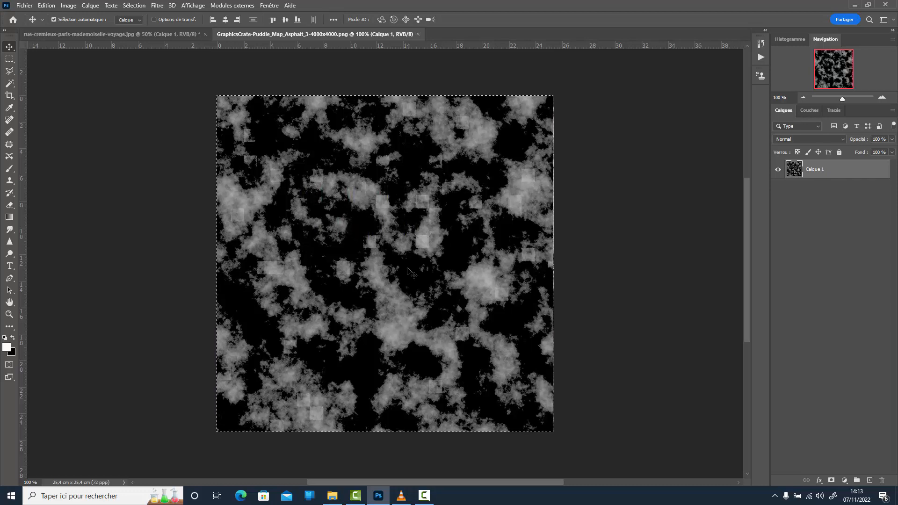
# Paste the puddle map into Vanishing Point on the street photo's Calque 1 and place it on the road plane.
pyautogui.click(113, 34)
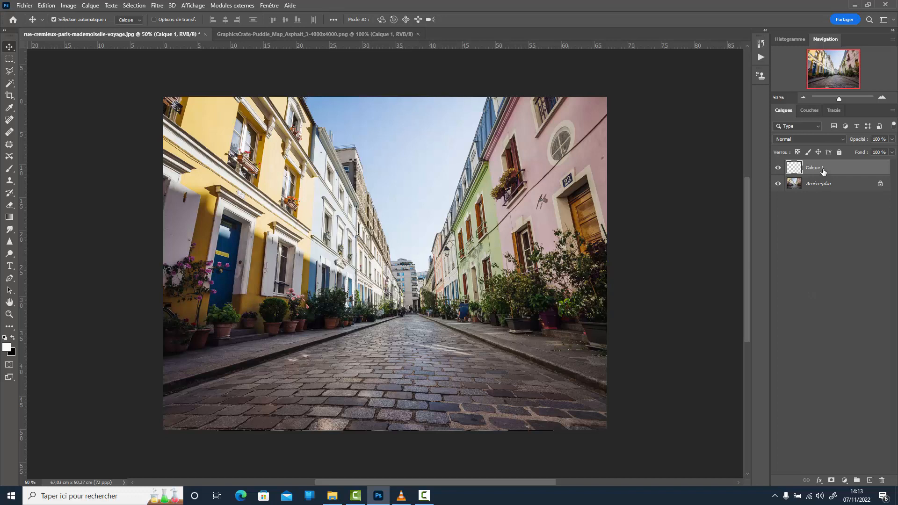
pyautogui.click(158, 6)
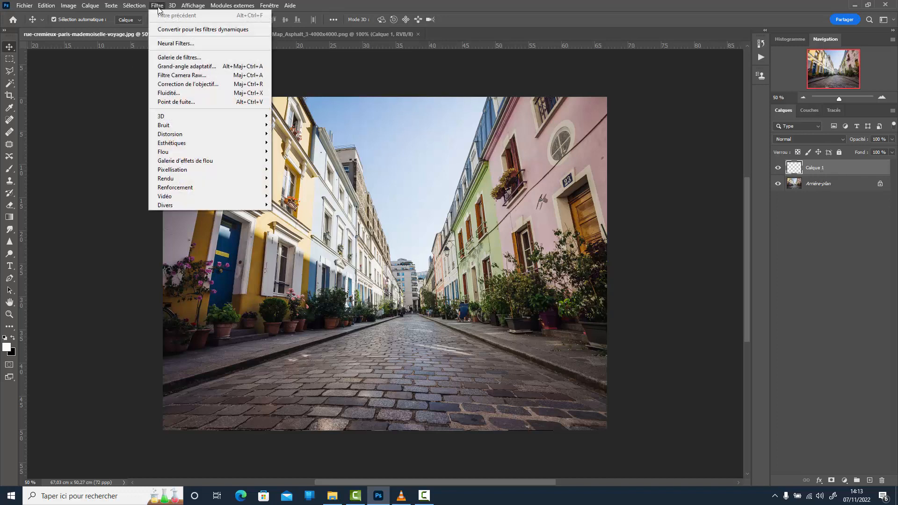
pyautogui.click(189, 103)
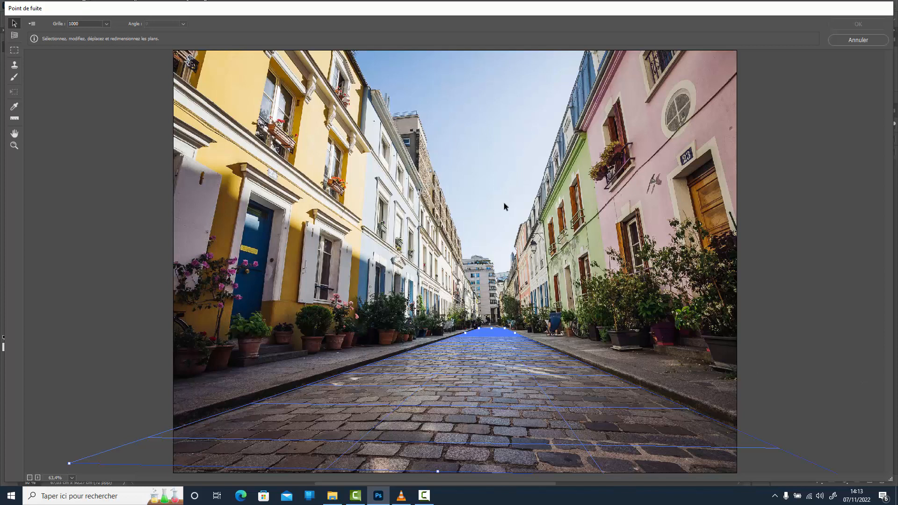
pyautogui.hotkey('ctrl', 'v')
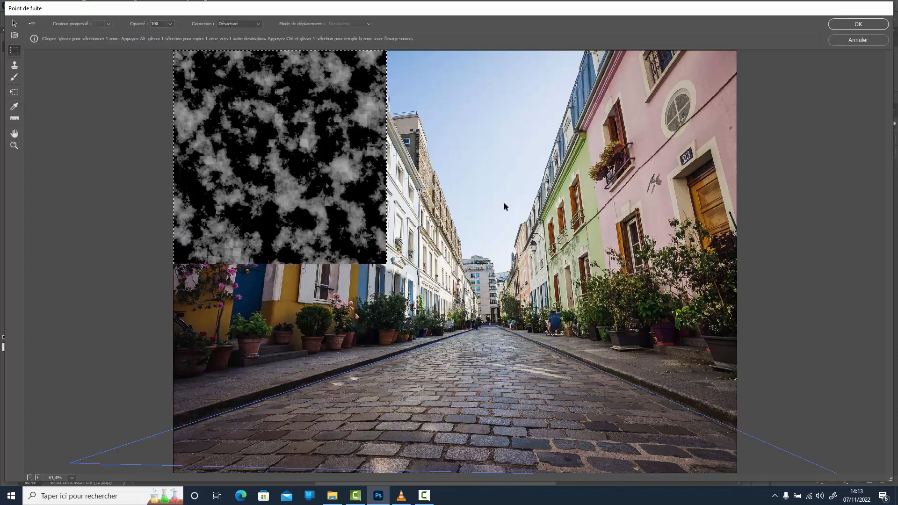
pyautogui.moveTo(372, 139); pyautogui.dragTo(473, 386)
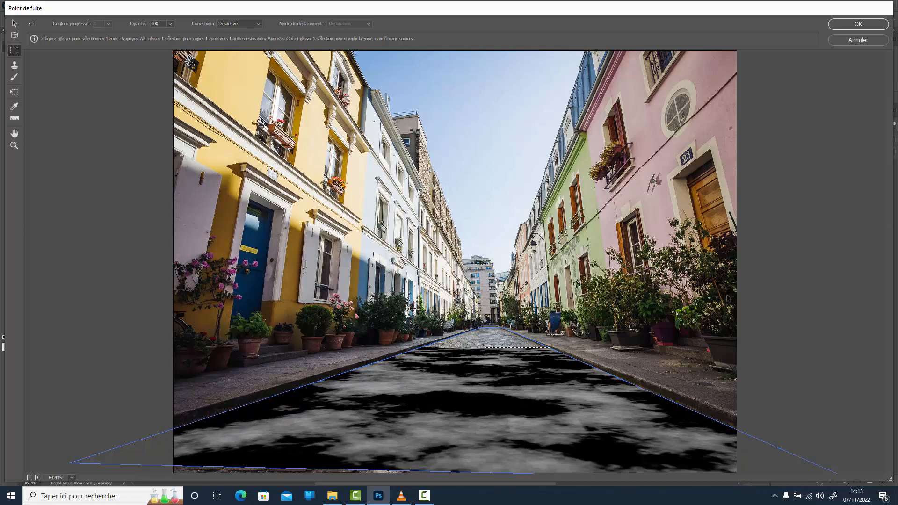
# Duplicate the puddle map toward the far end of the street with the Transform tool and apply the filter.
pyautogui.click(14, 92)
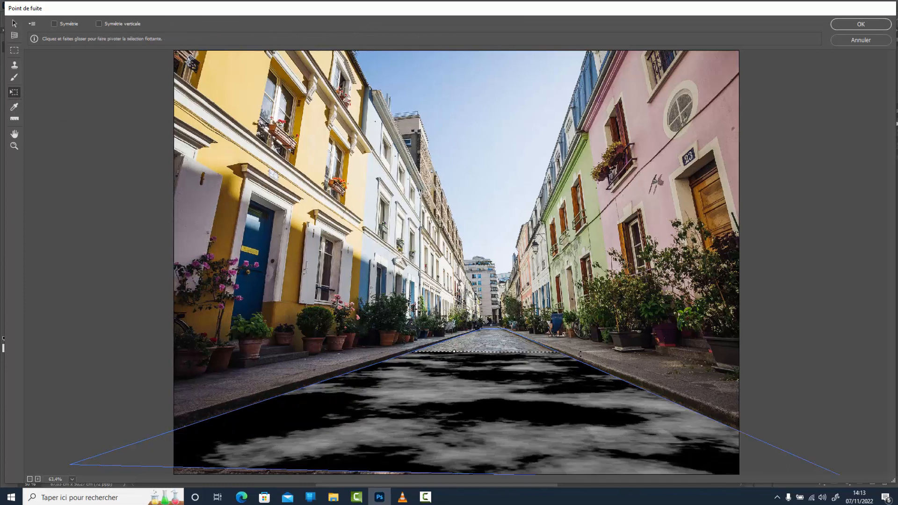
pyautogui.press('alt')
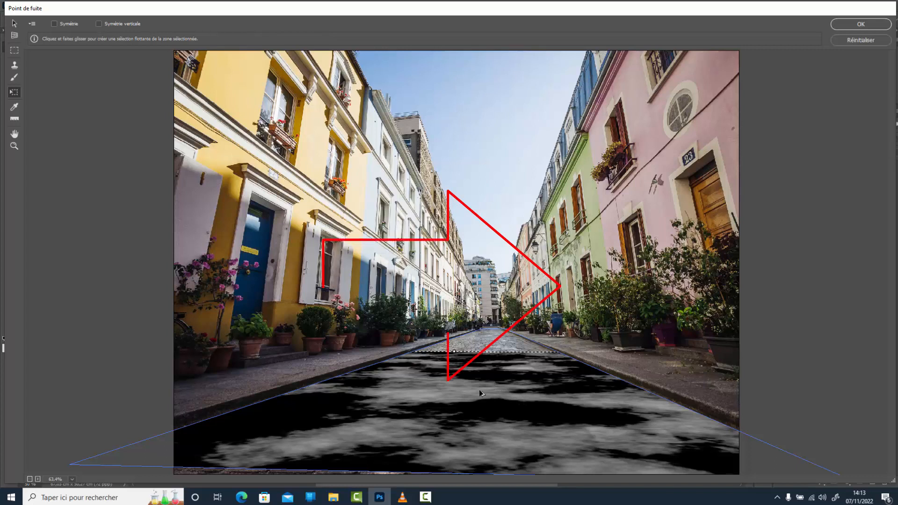
pyautogui.moveTo(484, 389); pyautogui.dragTo(496, 337)
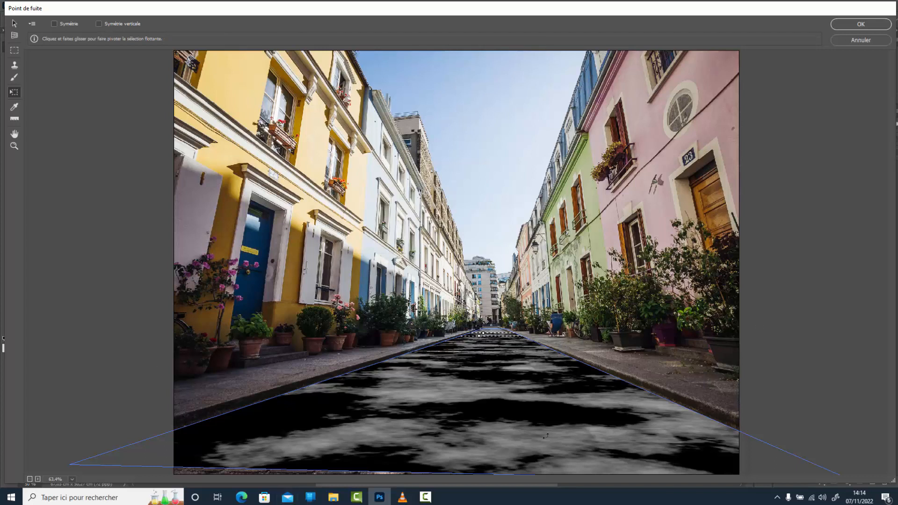
pyautogui.click(860, 24)
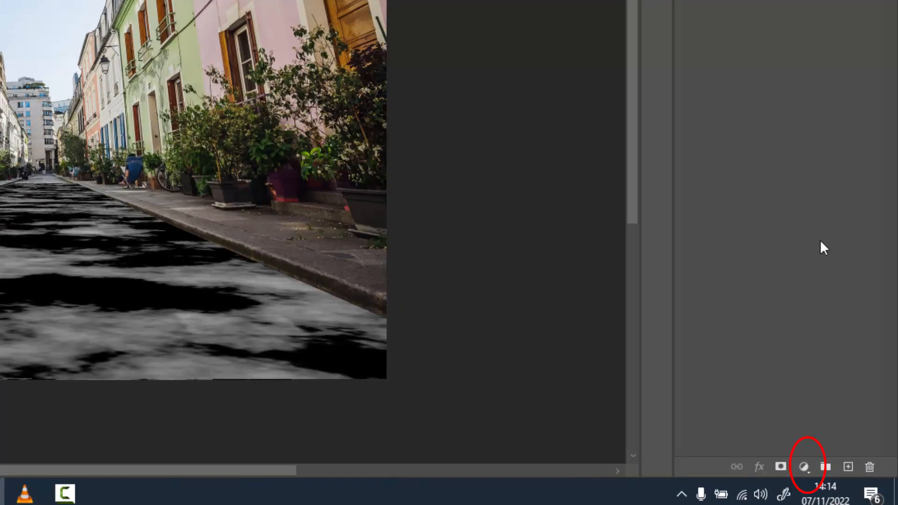
# Add a solid color fill layer in near-black 040000 between the background and the puddle map layer.
pyautogui.click(803, 467)
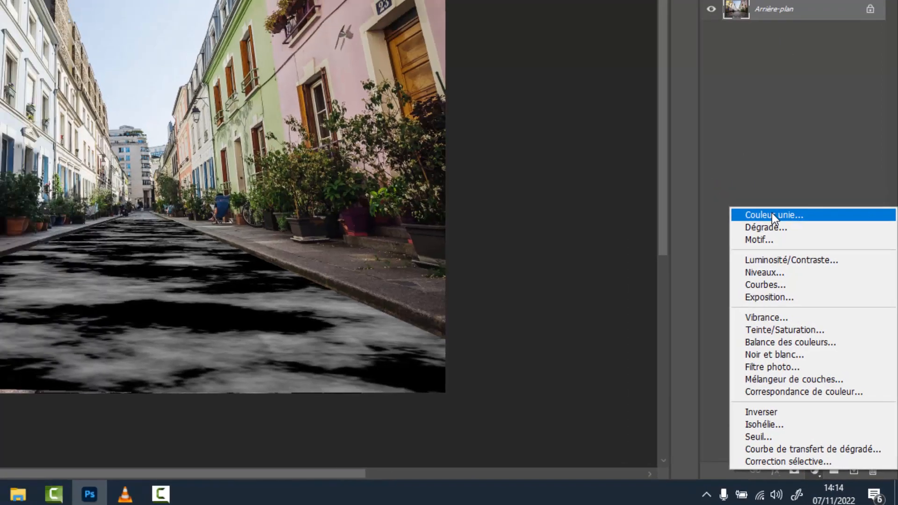
pyautogui.click(755, 177)
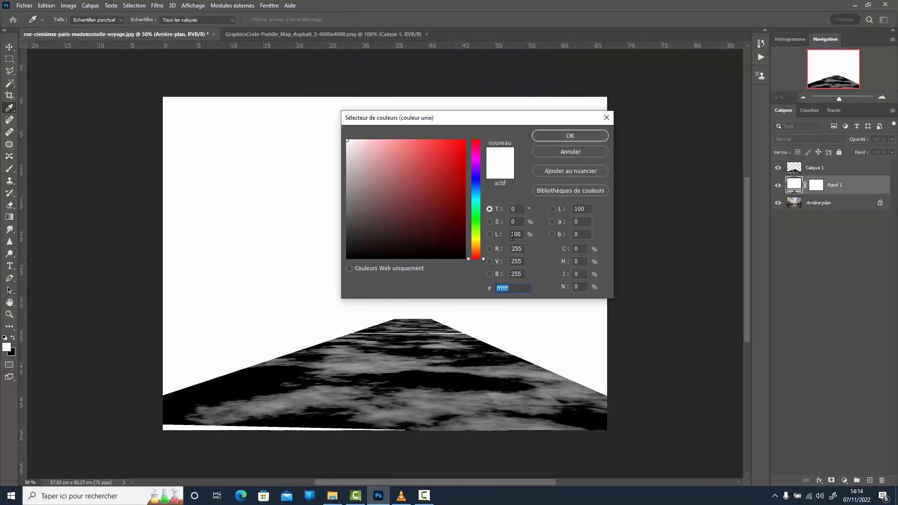
pyautogui.click(463, 257)
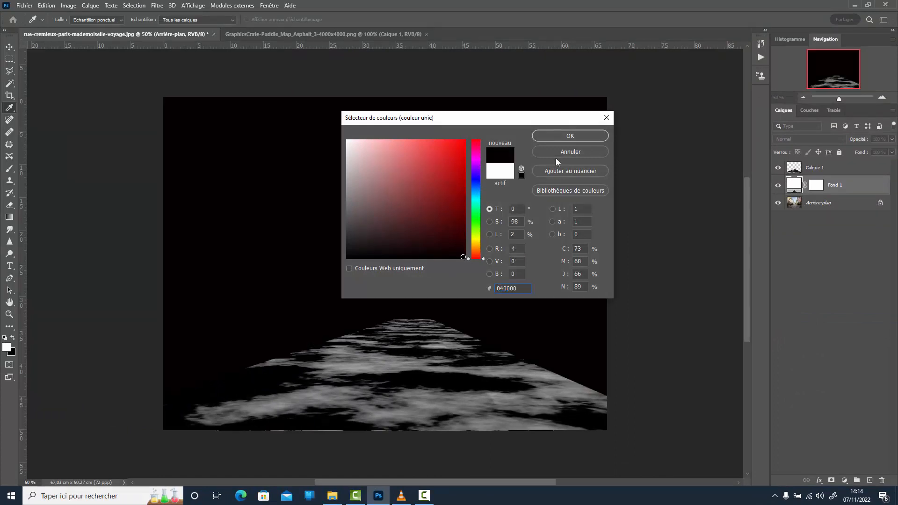
pyautogui.click(562, 137)
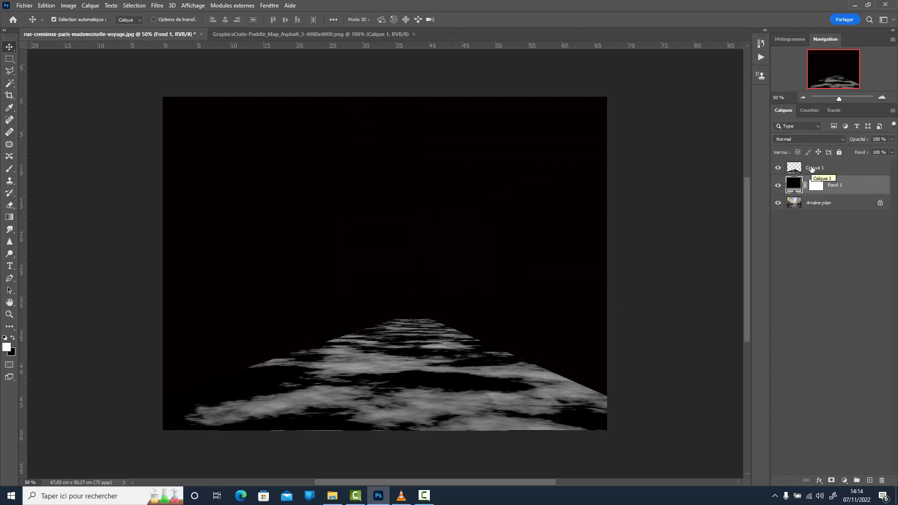
# Add a Curves adjustment above Calque 1 and move the white point to input 141 to brighten the puddles.
pyautogui.click(812, 169)
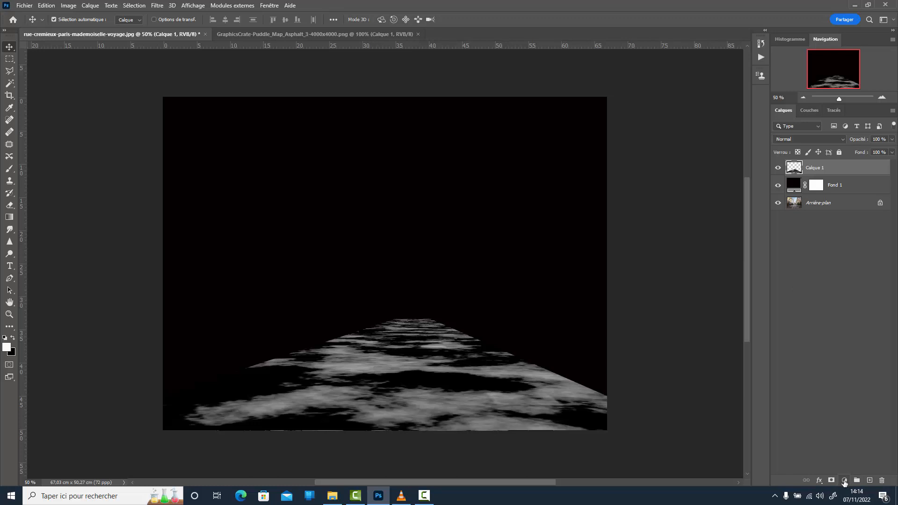
pyautogui.click(844, 481)
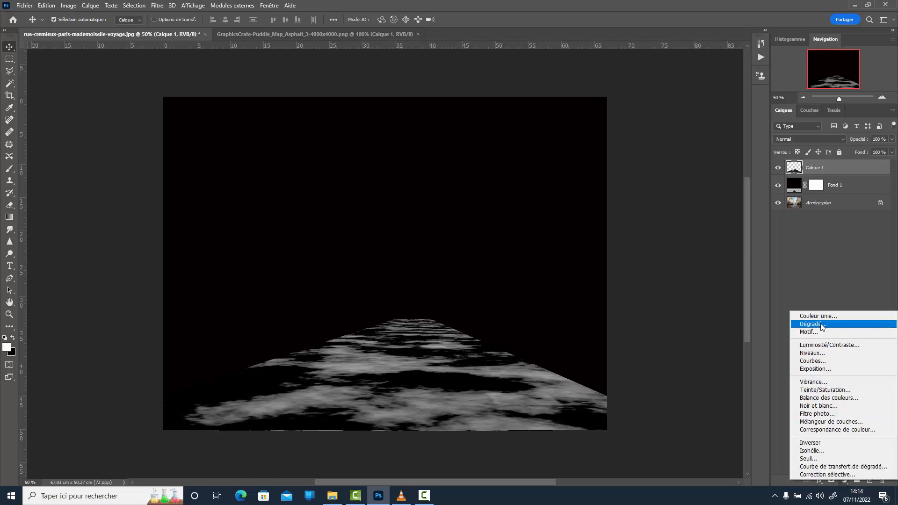
pyautogui.click(814, 361)
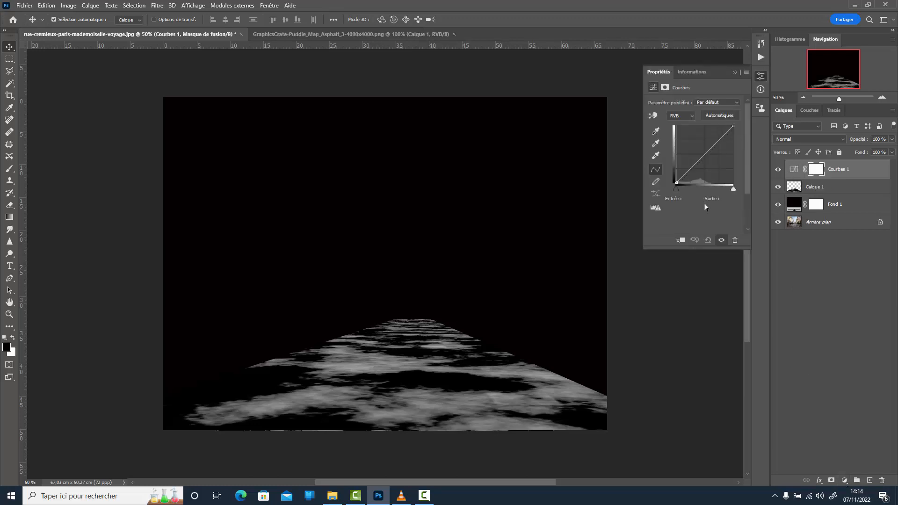
pyautogui.moveTo(733, 189); pyautogui.dragTo(712, 189)
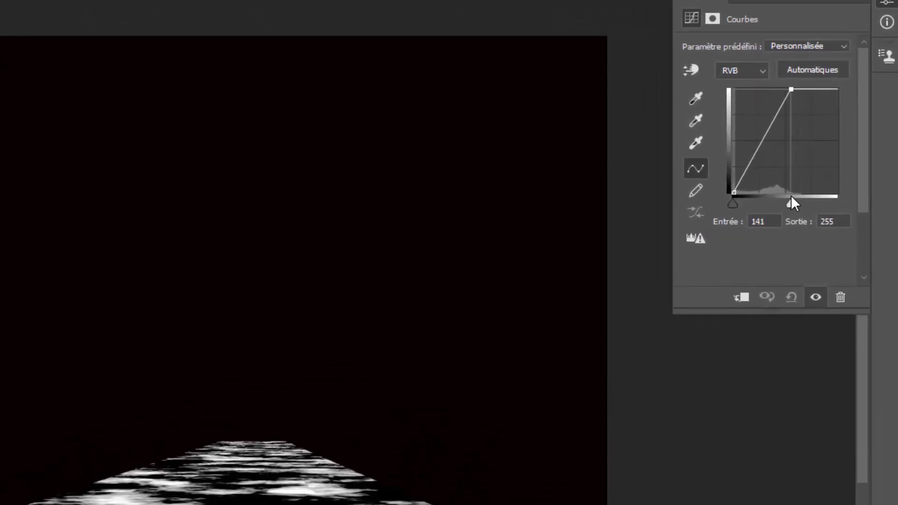
pyautogui.moveTo(793, 197); pyautogui.dragTo(793, 197)
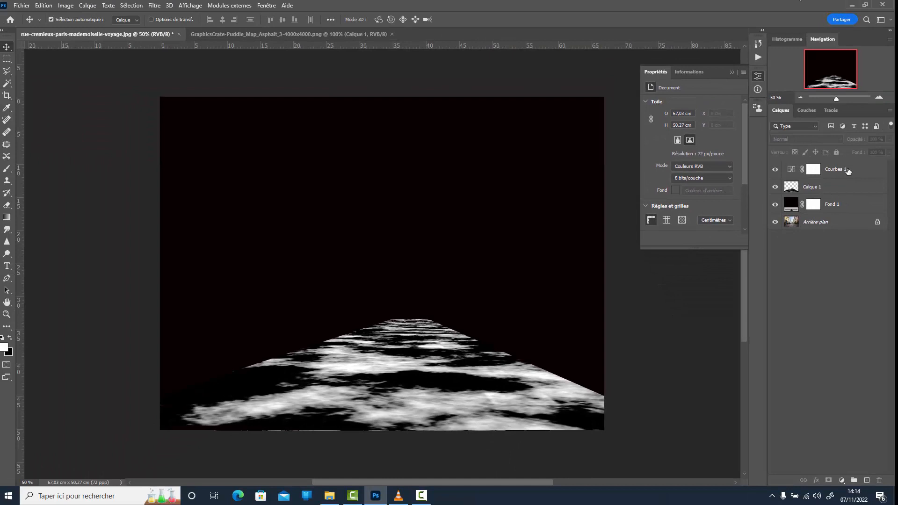
# Group the Curves adjustment, Calque 1 and the Fond 1 fill layer, and name the group map.
pyautogui.click(849, 171)
pyautogui.keyDown('shift'); pyautogui.click(847, 206); pyautogui.keyUp('shift')
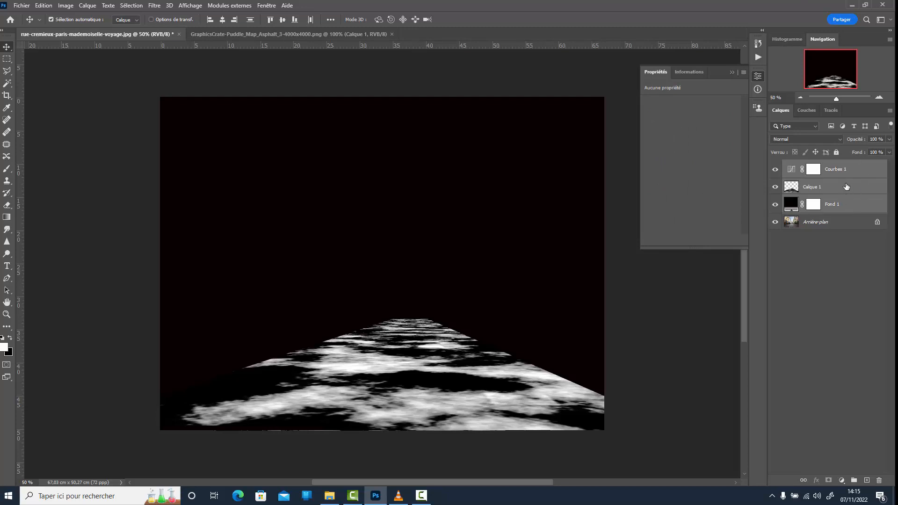
pyautogui.moveTo(849, 171); pyautogui.dragTo(855, 480)
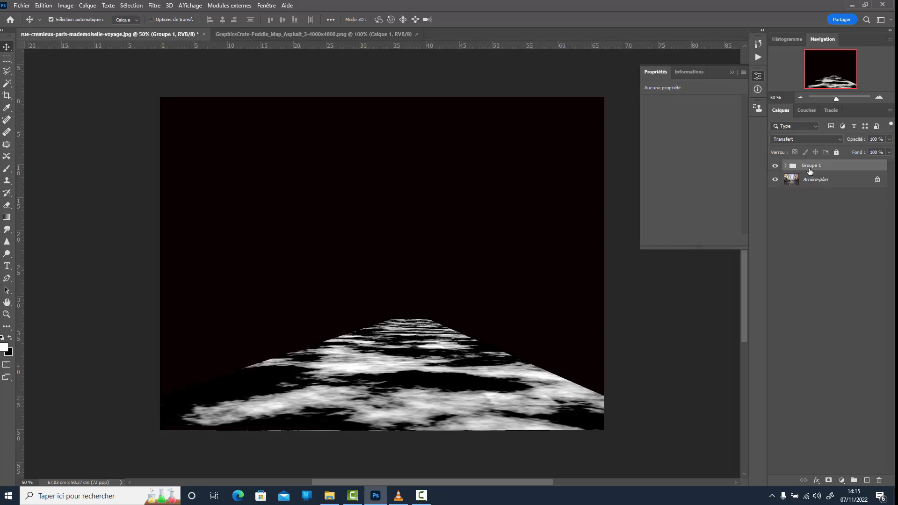
pyautogui.doubleClick(810, 166)
pyautogui.write('map')
pyautogui.click(826, 207)
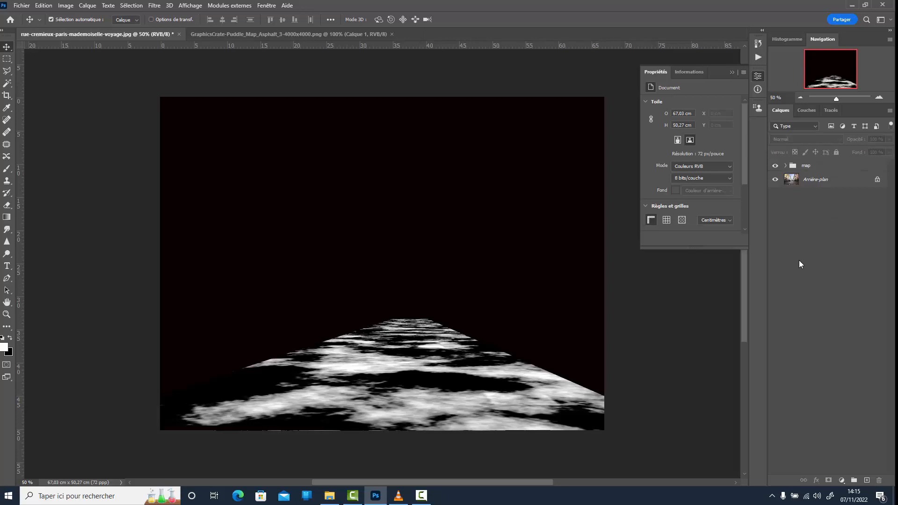
# Load the puddle map's luminosity as a selection, save it as a new alpha channel, and deselect.
pyautogui.click(826, 168)
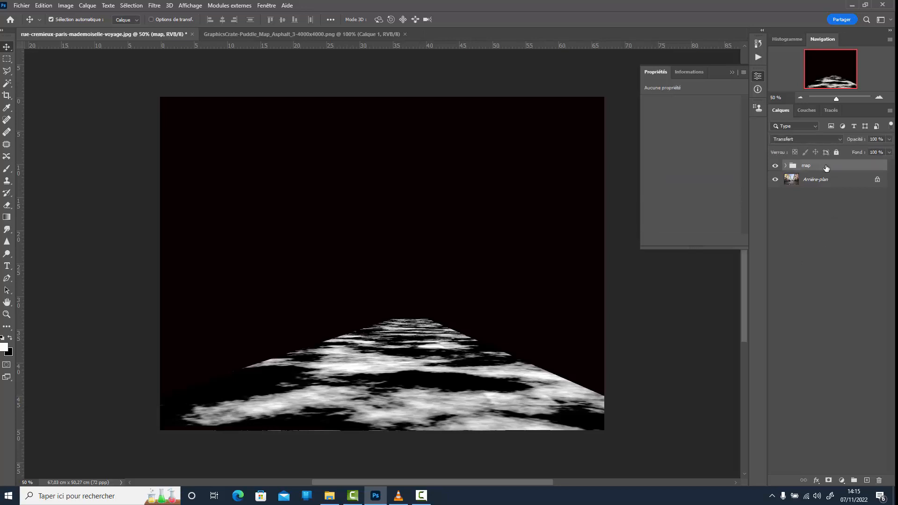
pyautogui.click(807, 111)
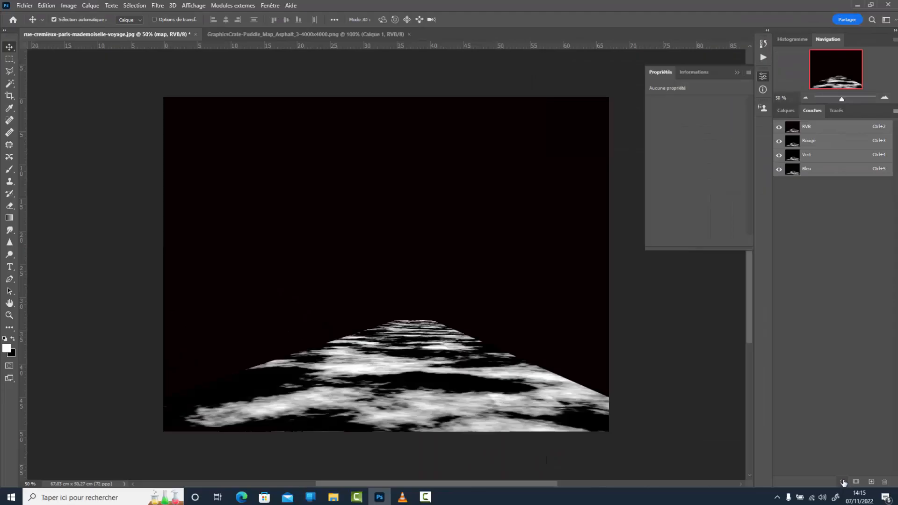
pyautogui.click(842, 482)
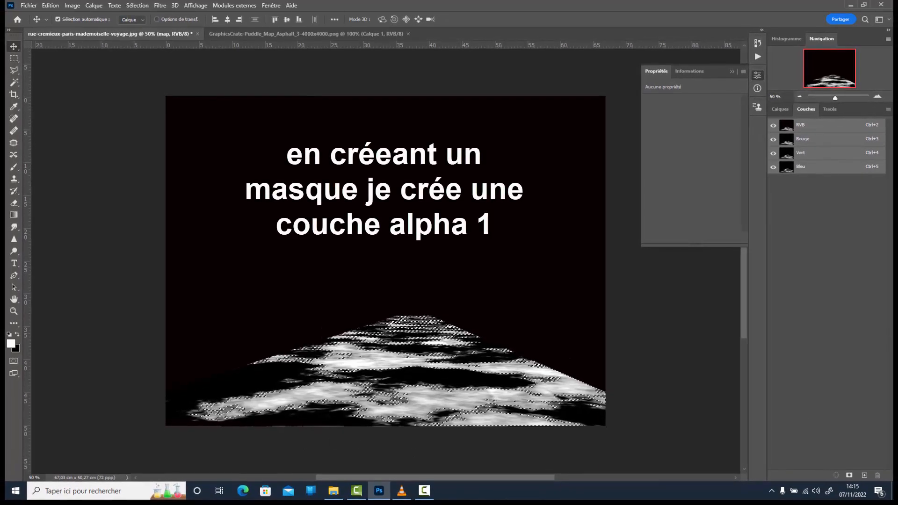
pyautogui.click(850, 476)
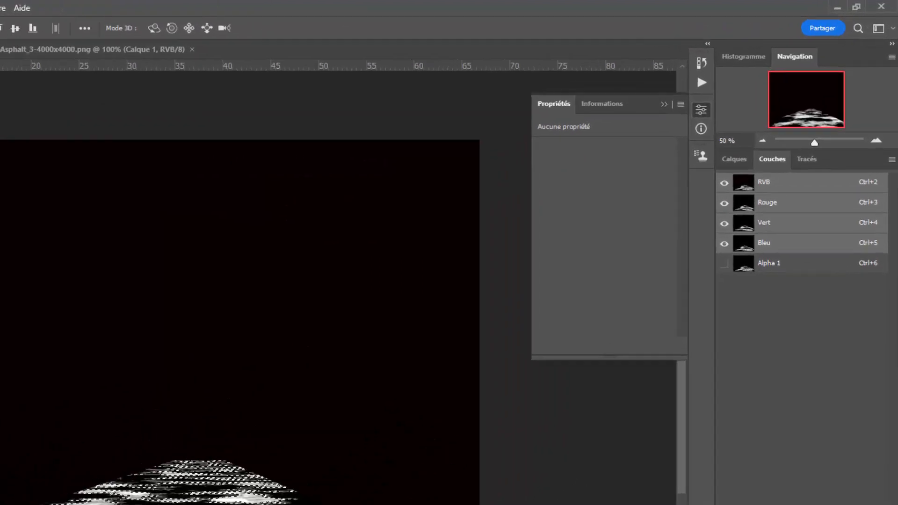
pyautogui.click(734, 158)
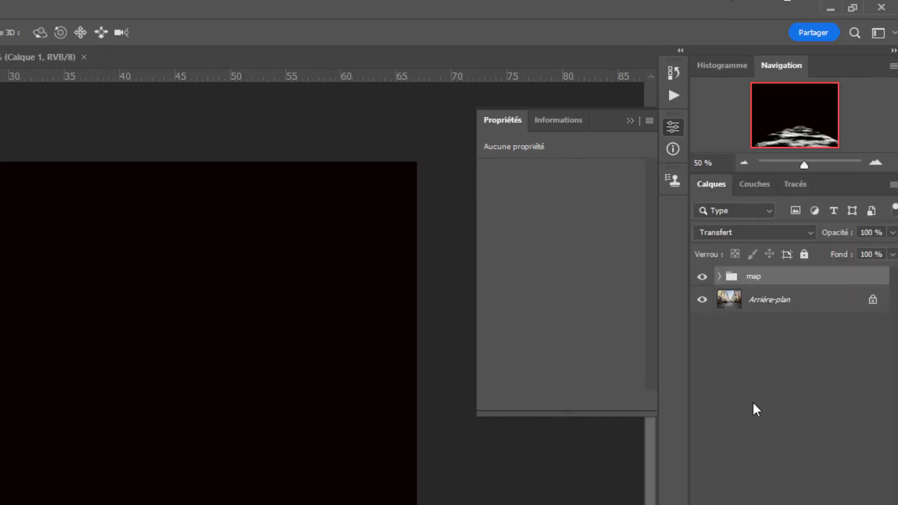
pyautogui.hotkey('ctrl', 'd')
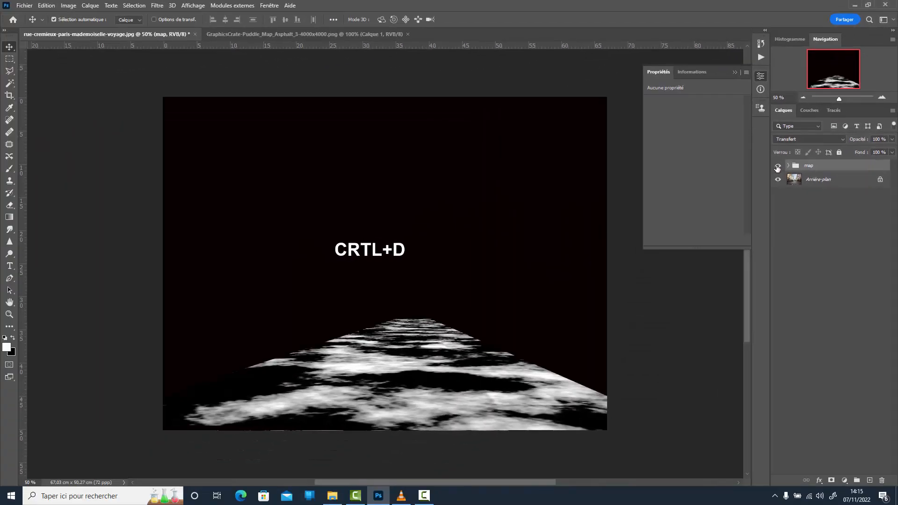
# Hide the map group and duplicate the Arrière-plan layer.
pyautogui.click(777, 167)
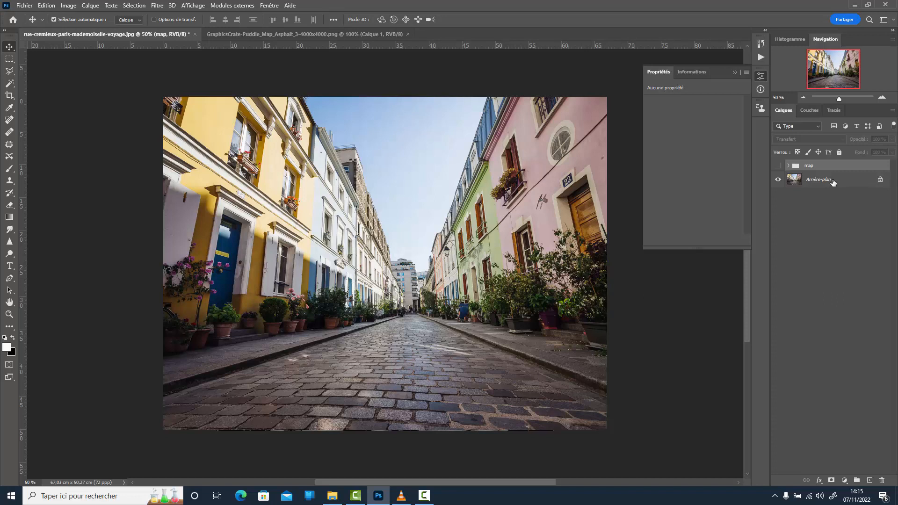
pyautogui.click(834, 183)
pyautogui.moveTo(833, 182); pyautogui.dragTo(871, 481)
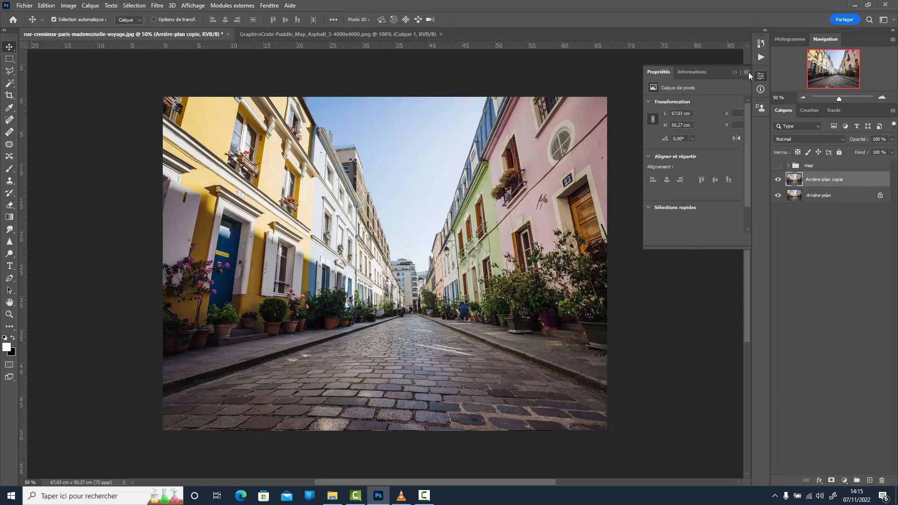
pyautogui.click(749, 72)
pyautogui.click(791, 84)
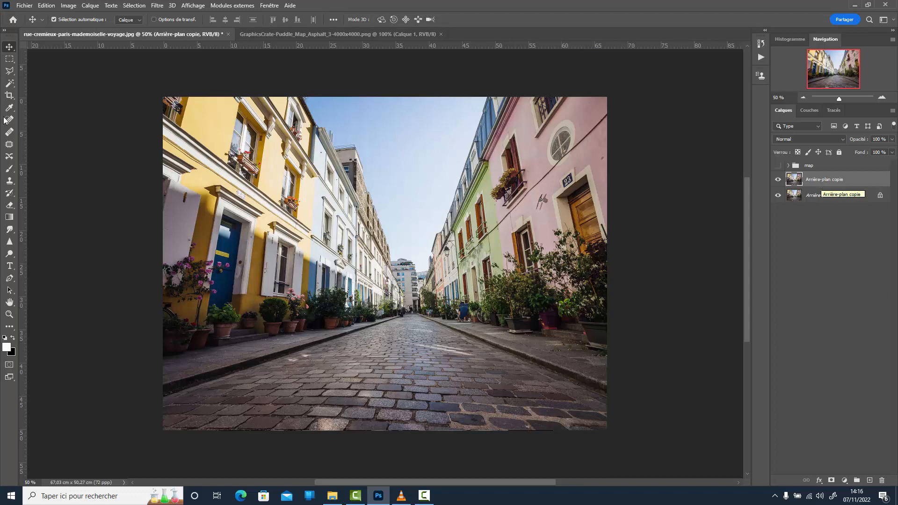
# Outline the cobbled road between the two kerbs with the Polygonal Lasso and mask Arrière-plan copie to that selection.
pyautogui.click(10, 73)
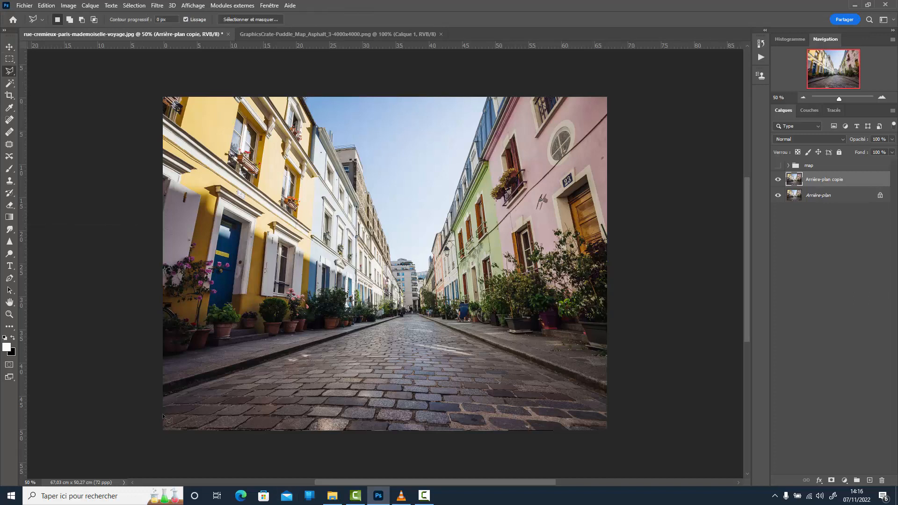
pyautogui.click(163, 430)
pyautogui.click(163, 394)
pyautogui.click(427, 317)
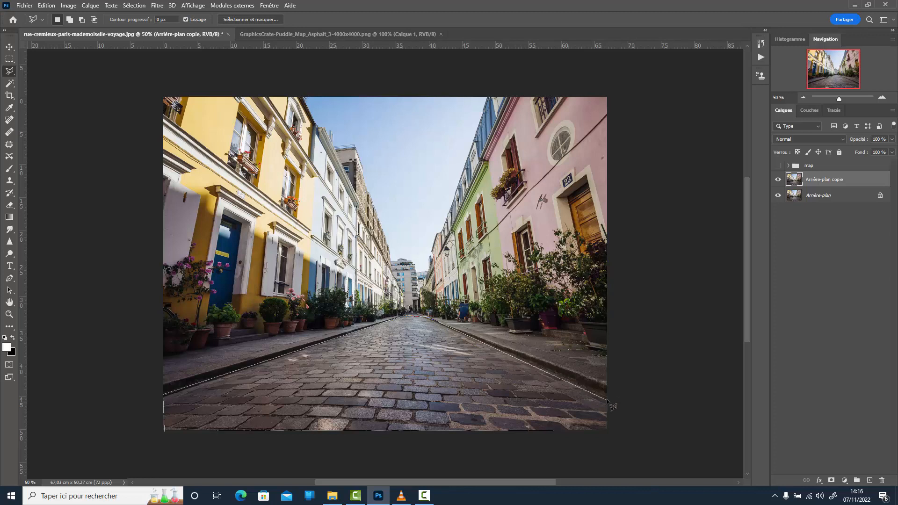
pyautogui.click(608, 433)
pyautogui.click(165, 432)
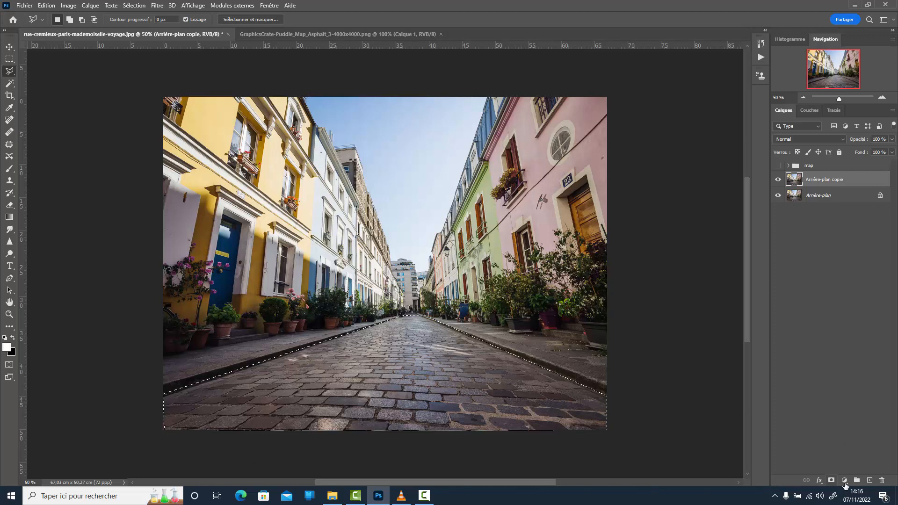
pyautogui.click(832, 481)
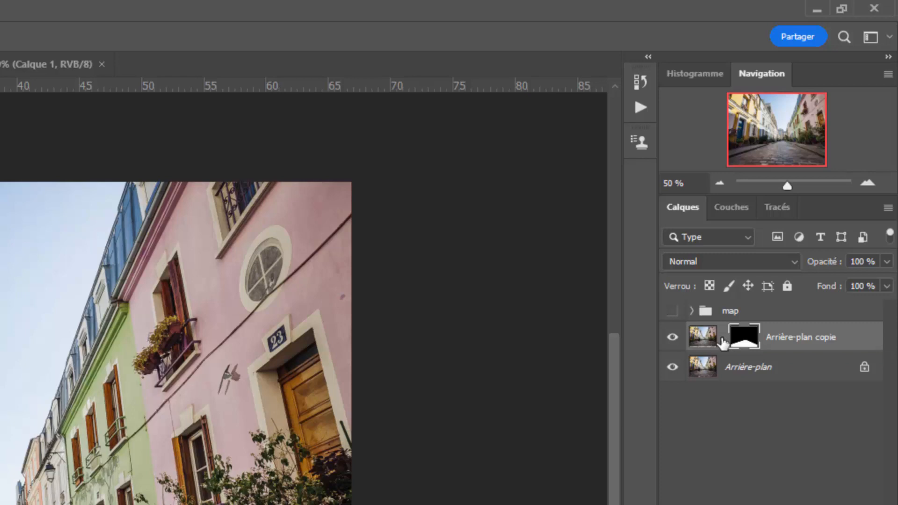
# Unlink the mask of Arrière-plan copie, flip its image vertically and move it down so the reflections meet the street's far end.
pyautogui.click(700, 341)
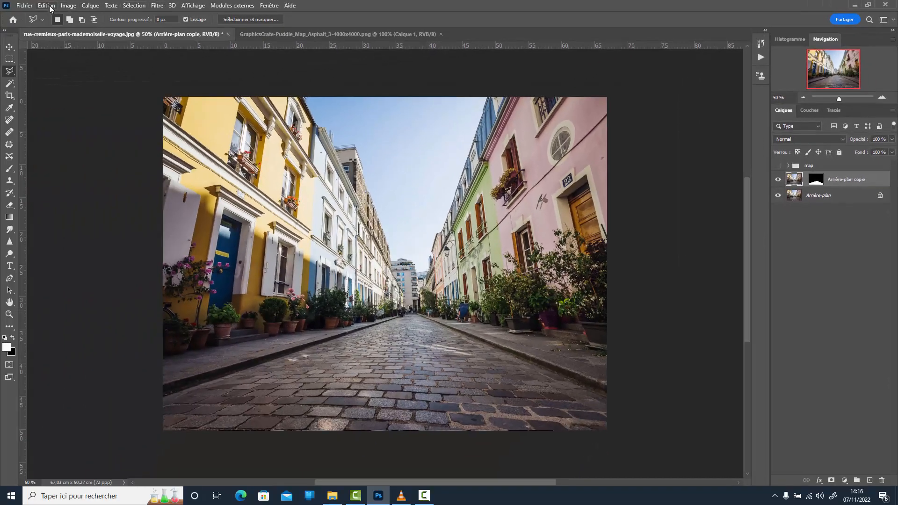
pyautogui.click(47, 5)
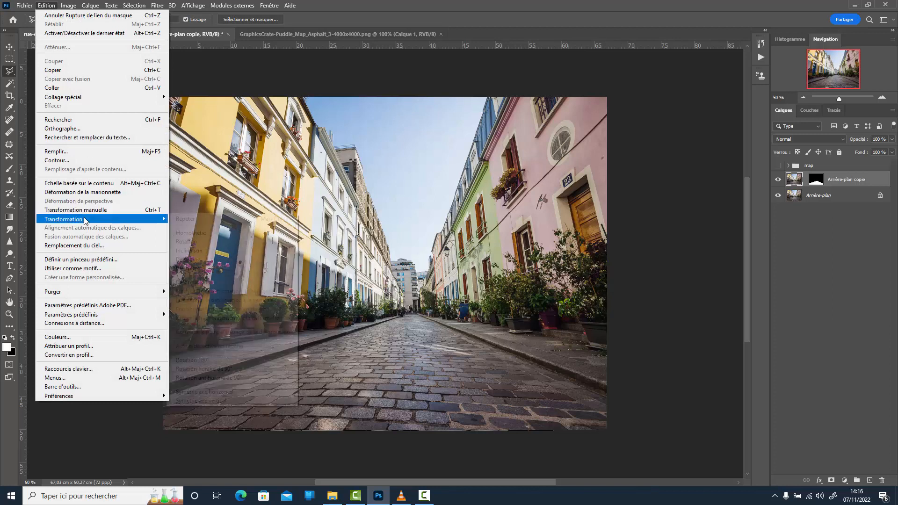
pyautogui.moveTo(86, 220)
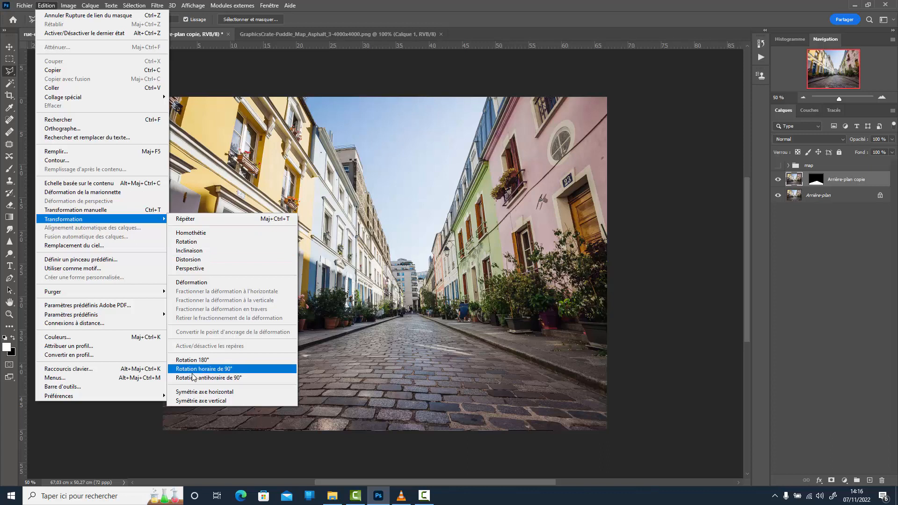
pyautogui.click(194, 403)
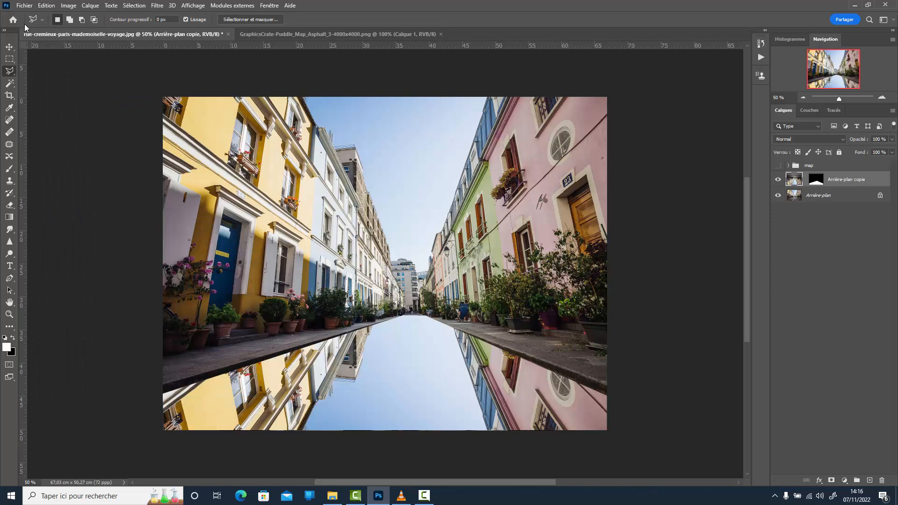
pyautogui.click(9, 47)
pyautogui.moveTo(408, 333); pyautogui.dragTo(410, 430)
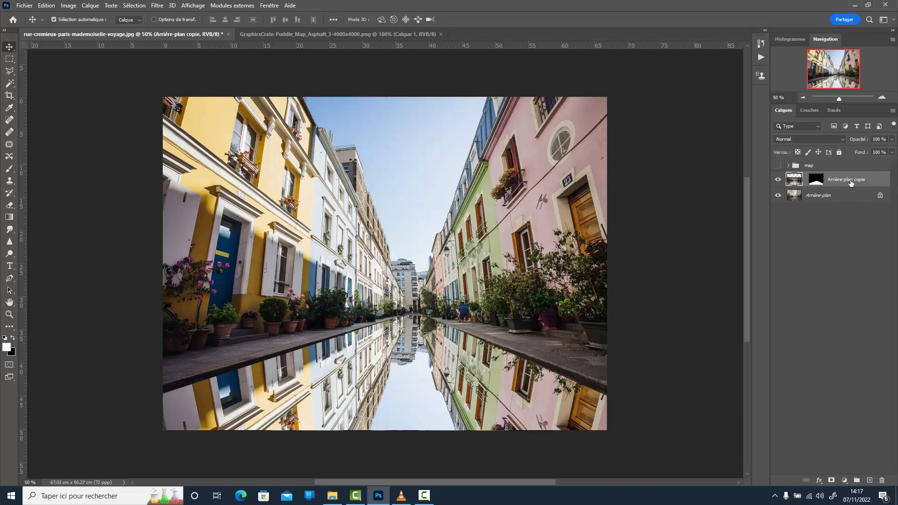
# Put Arrière-plan copie in a new group and mask the group with the selection loaded from the Alpha 1 channel.
pyautogui.moveTo(851, 185); pyautogui.dragTo(857, 481)
pyautogui.click(789, 177)
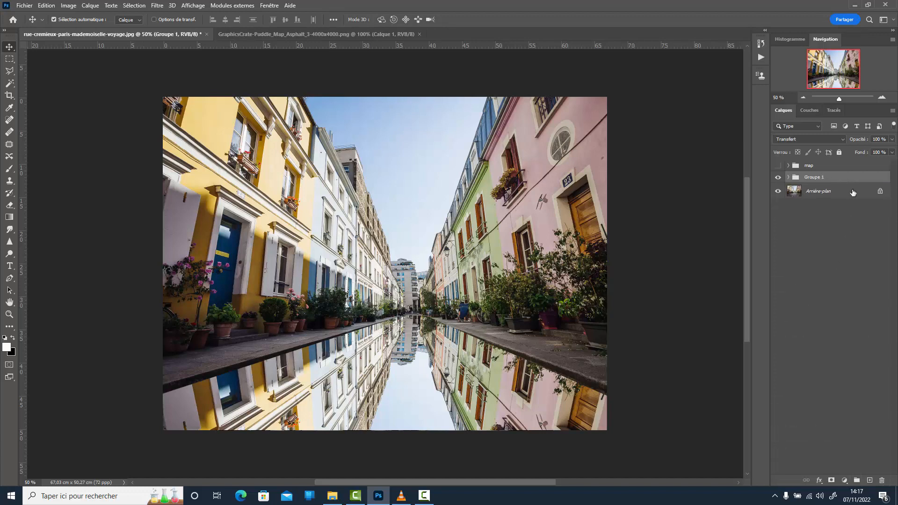
pyautogui.click(132, 6)
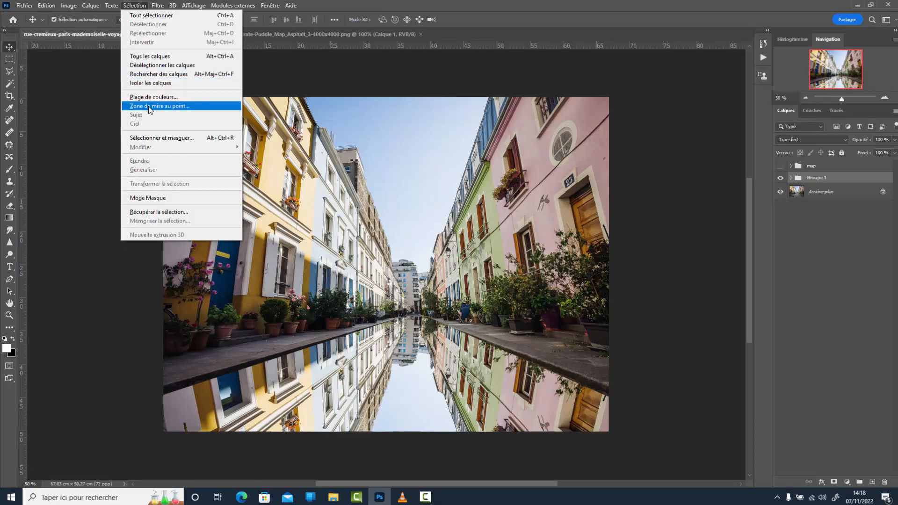
pyautogui.click(171, 211)
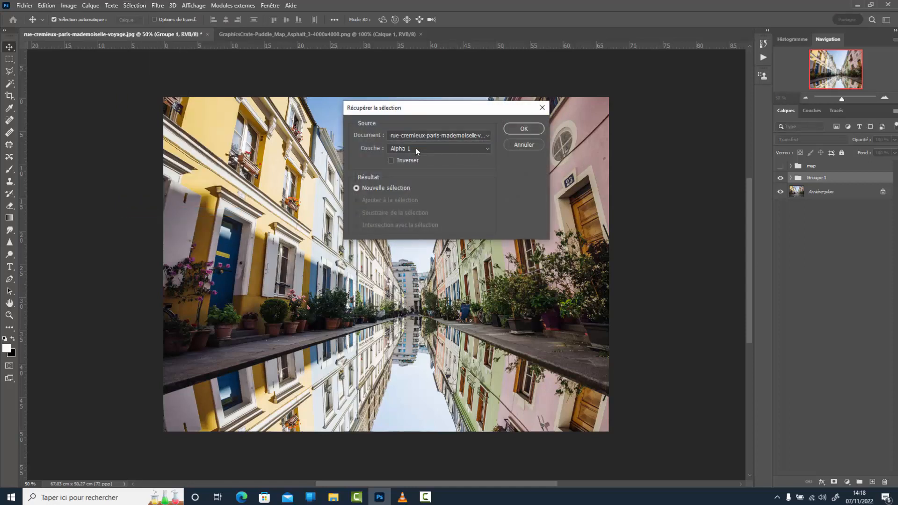
pyautogui.click(524, 129)
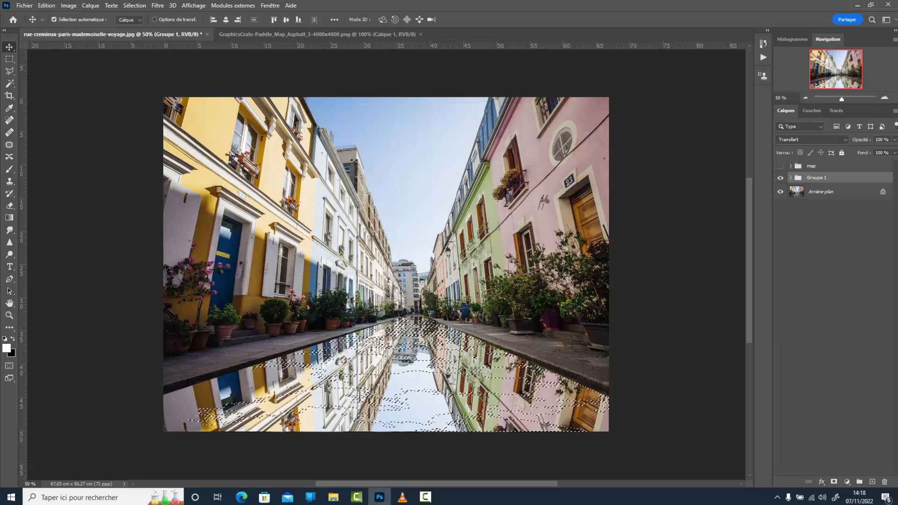
pyautogui.click(834, 482)
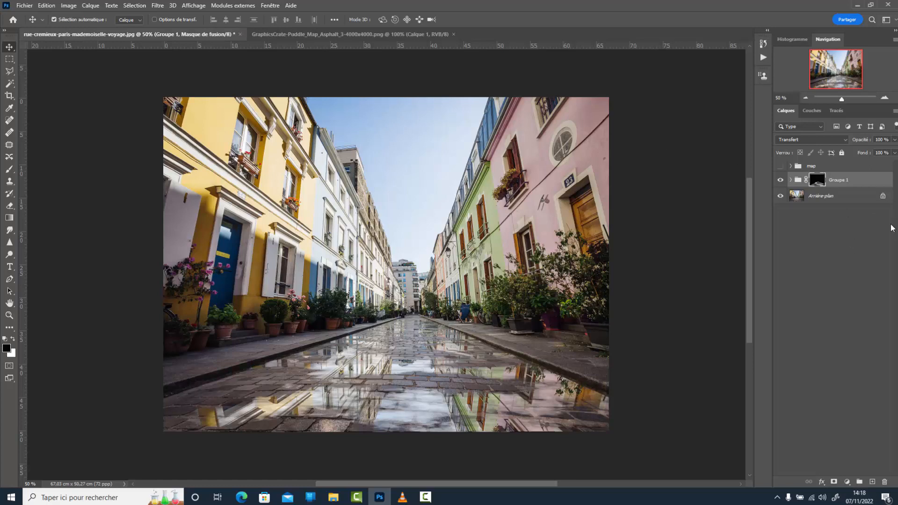
# Apply a Gaussian Blur with a 5.0 pixel radius to the image of Arrière-plan copie inside Groupe 1.
pyautogui.click(791, 180)
pyautogui.click(799, 196)
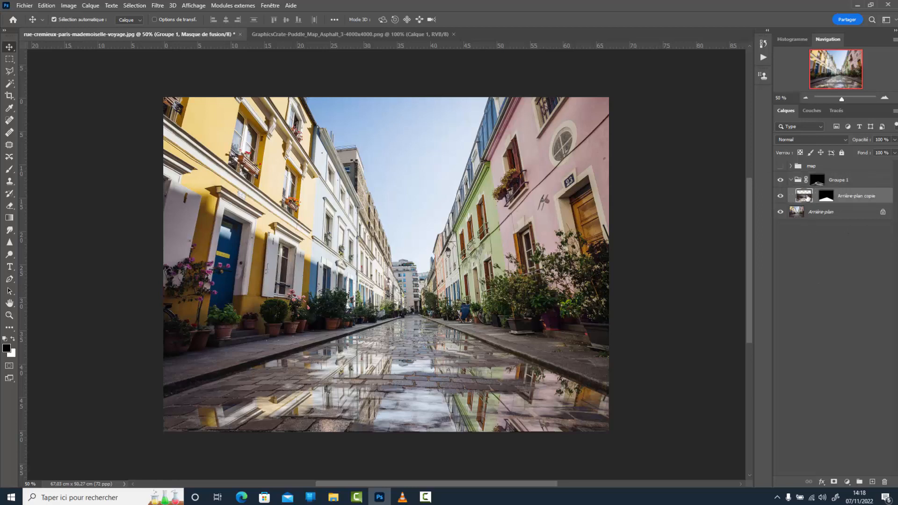
pyautogui.click(157, 6)
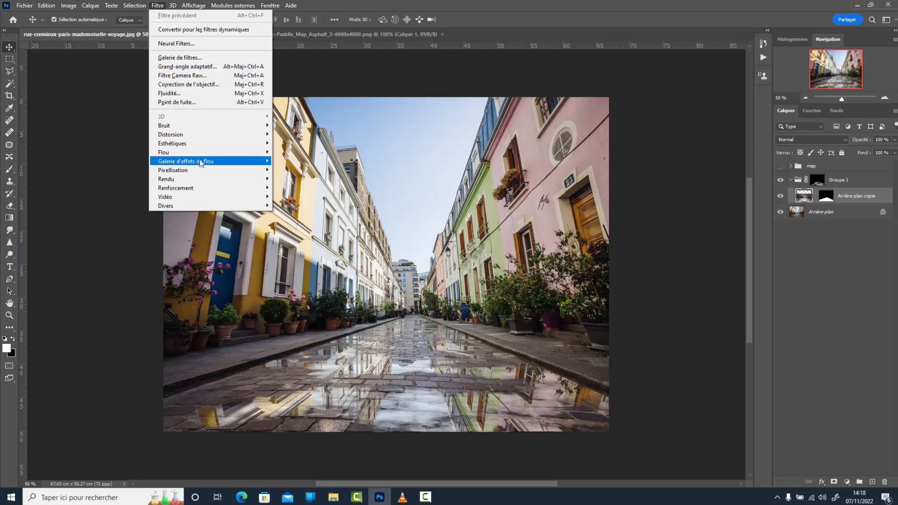
pyautogui.click(304, 201)
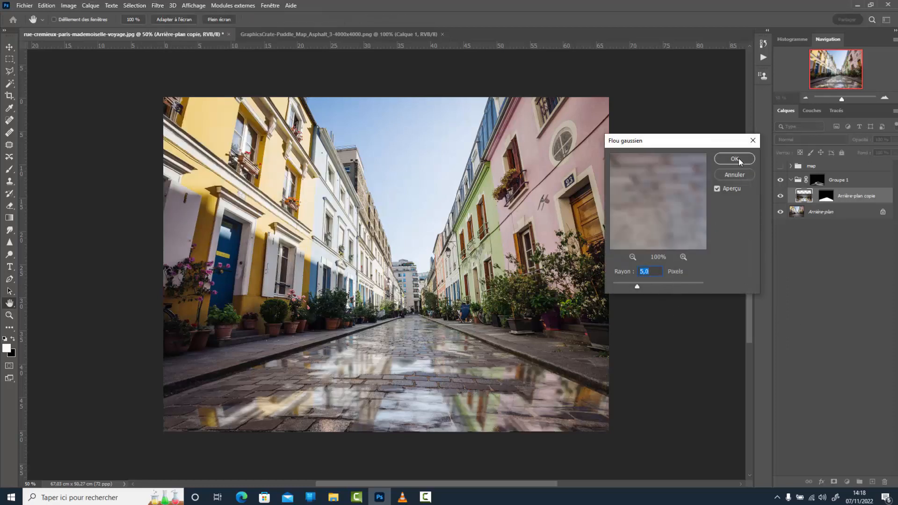
pyautogui.click(737, 158)
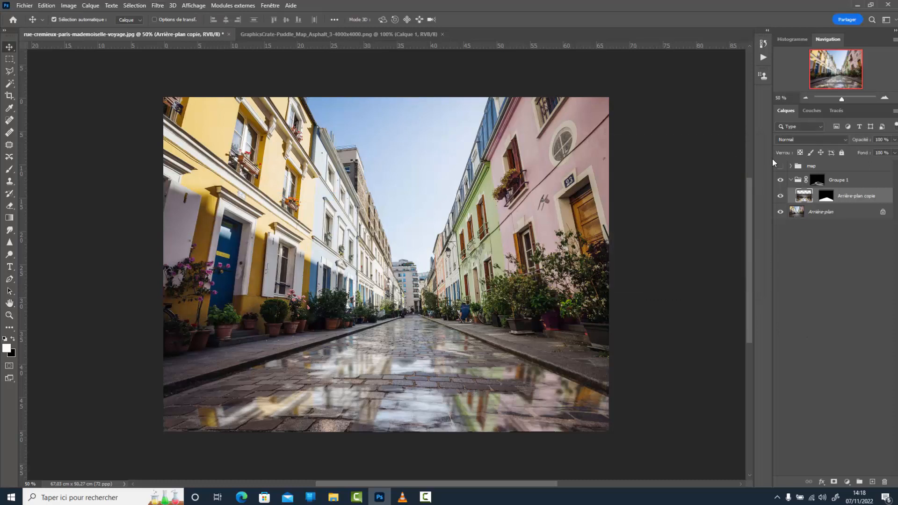
# Darken the reflection image with Brightness/Contrast, setting brightness to -60 and contrast to 18.
pyautogui.click(67, 5)
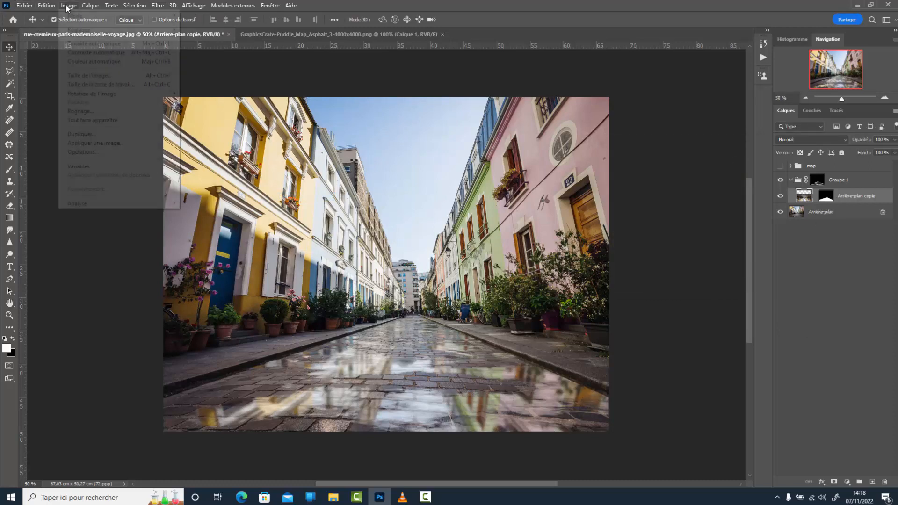
pyautogui.moveTo(77, 30)
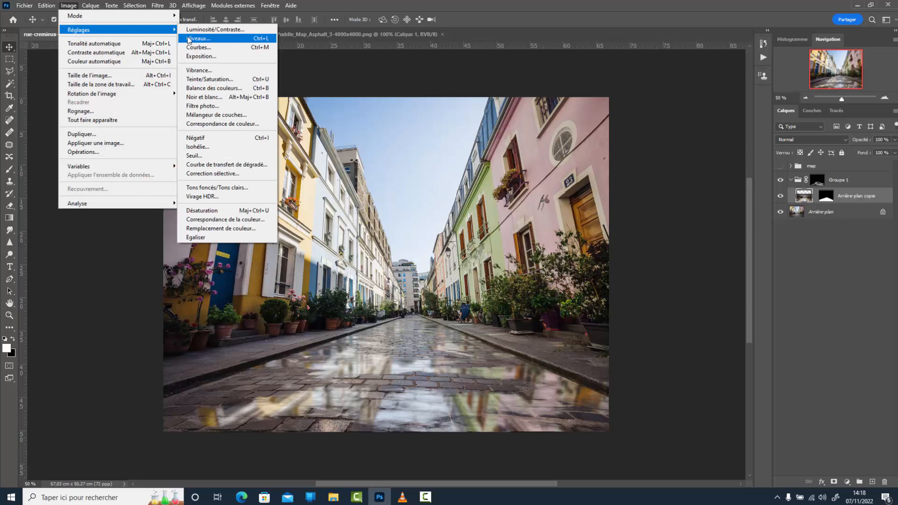
pyautogui.click(202, 29)
pyautogui.moveTo(739, 213); pyautogui.dragTo(750, 238)
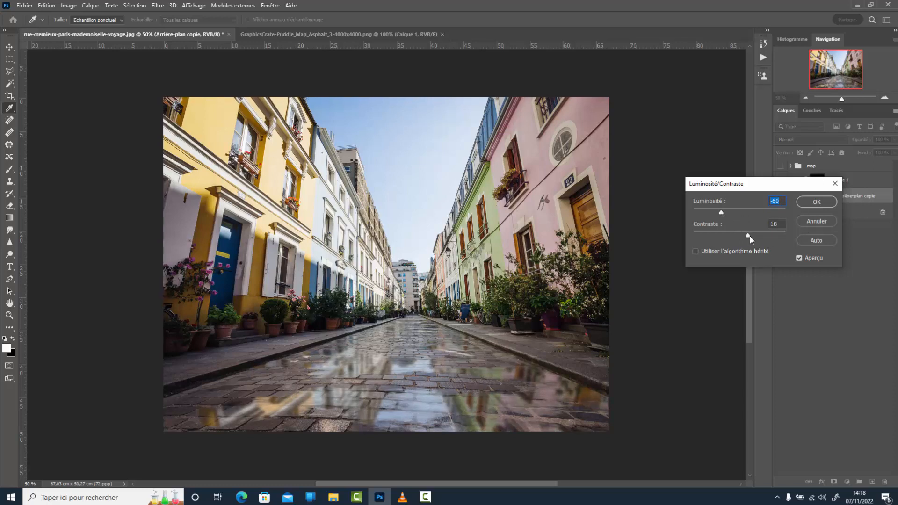
pyautogui.click(816, 202)
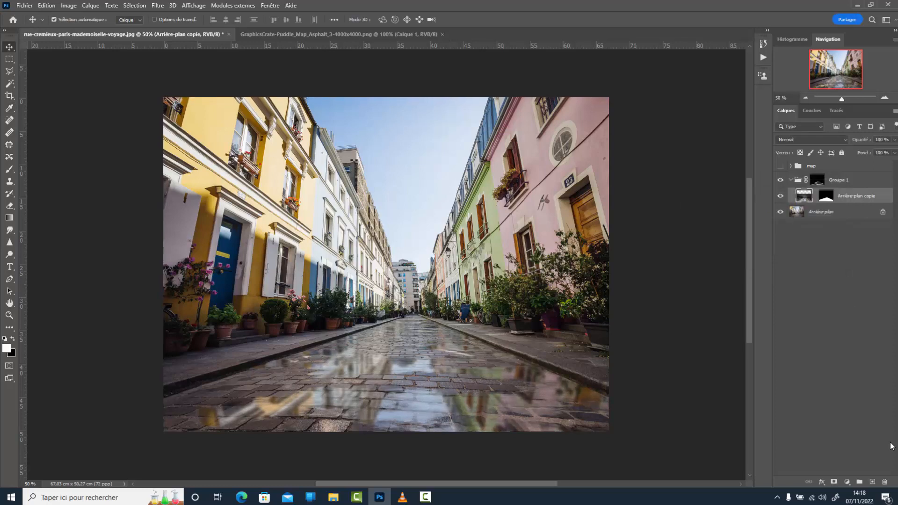